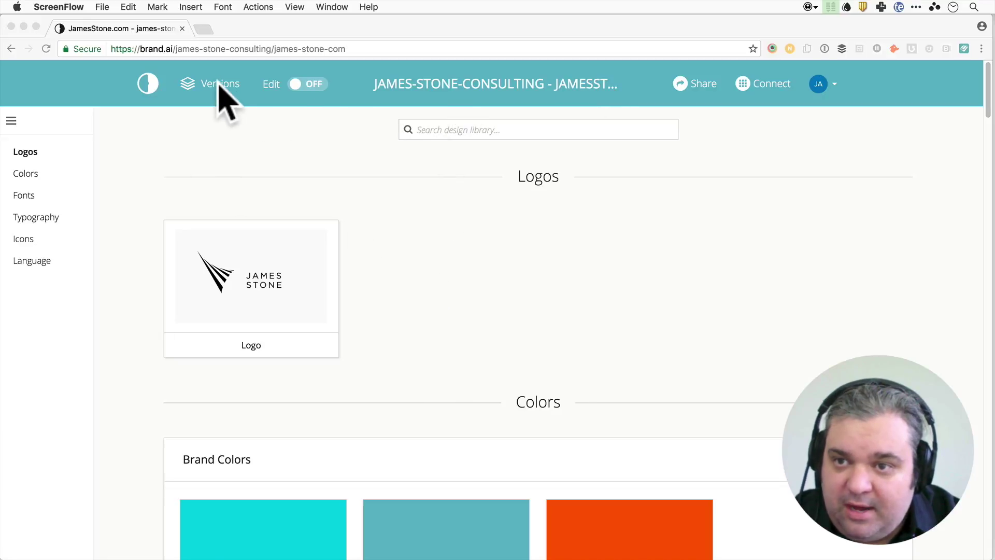
- Open the JamesStone.com design library from the team's list of libraries
left_click(163, 86)
left_click(148, 84)
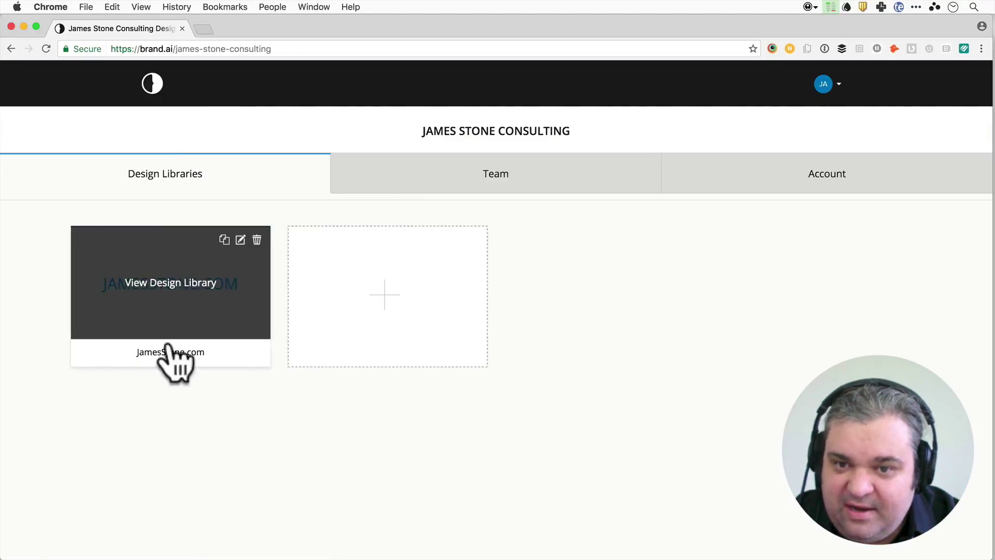
left_click(182, 287)
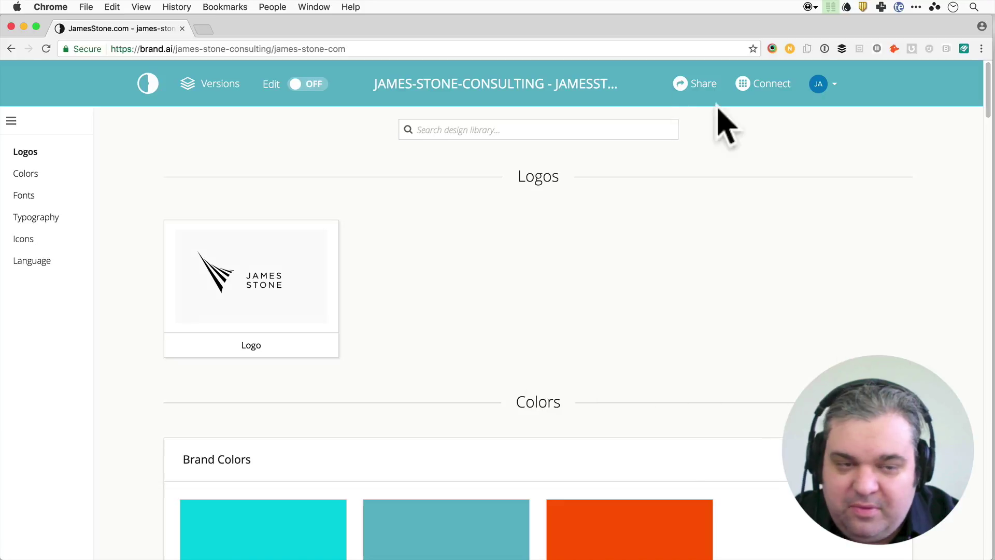
scroll(917, 320, "down", 1)
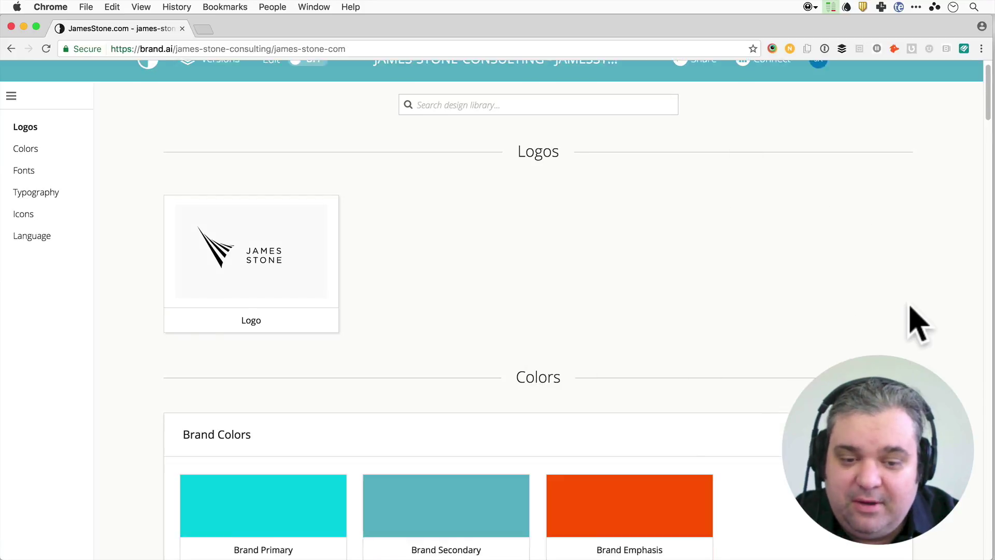
scroll(918, 321, "down", 5)
scroll(917, 320, "down", 3)
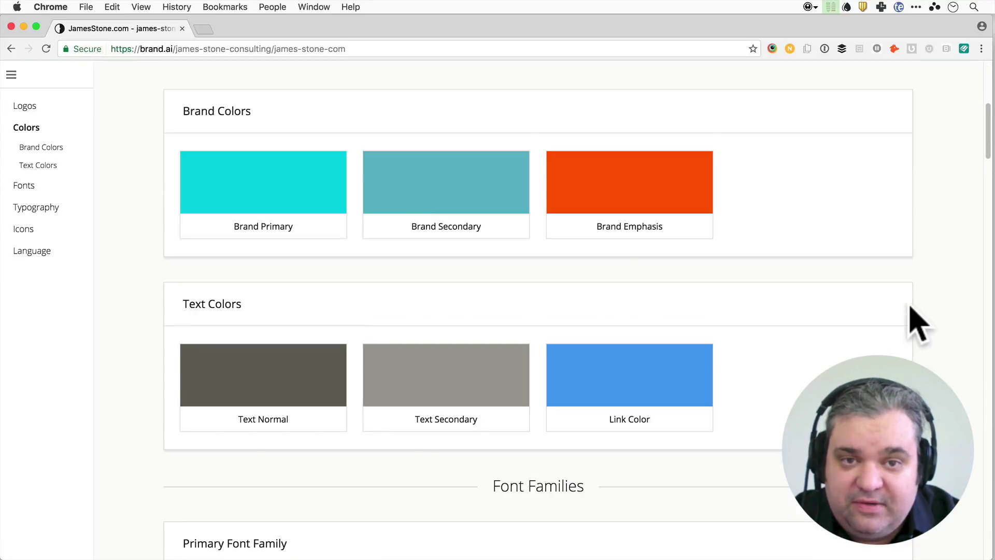
scroll(917, 321, "up", 1)
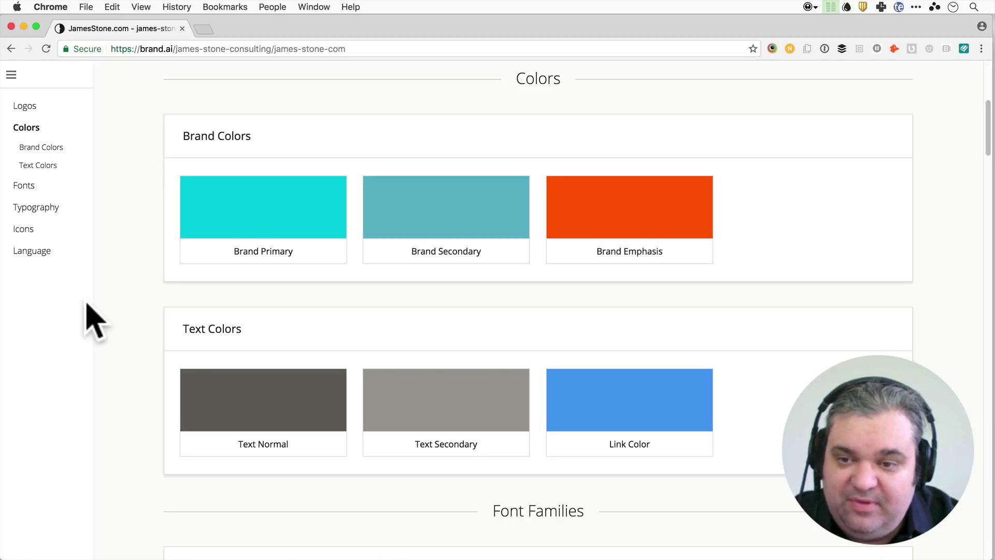
scroll(272, 257, "up", 5)
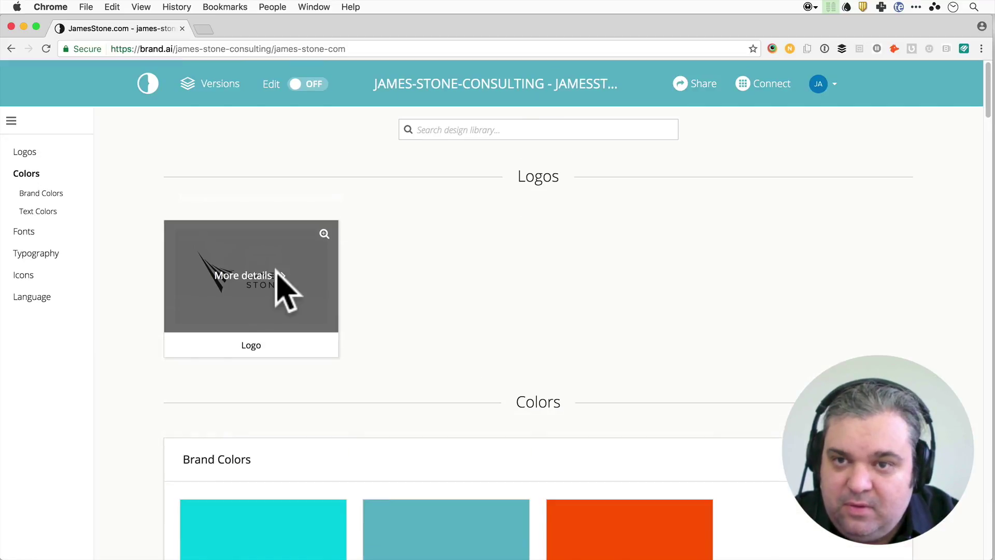
- Show the Brand Primary colour's RGB and HEX details and turn library editing on
left_click(307, 85)
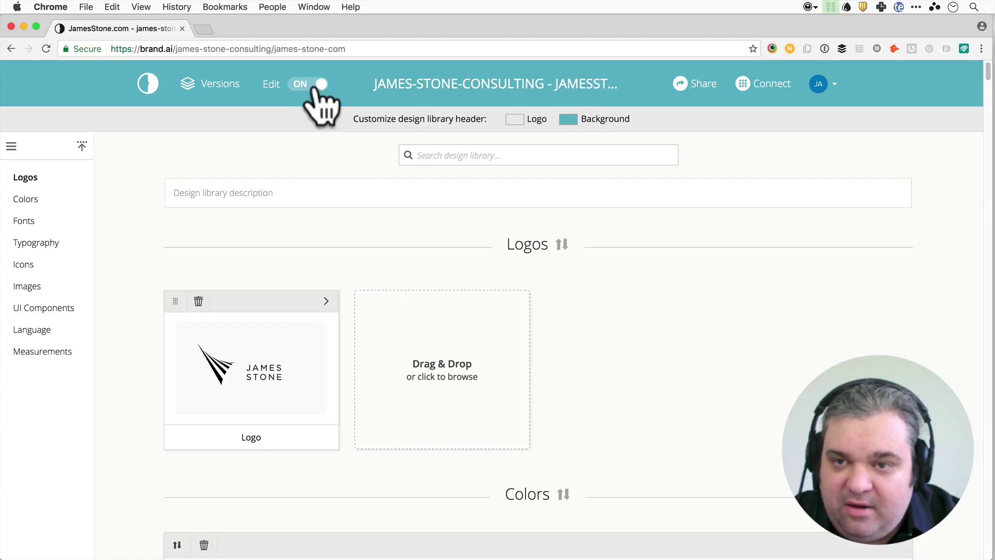
left_click(307, 84)
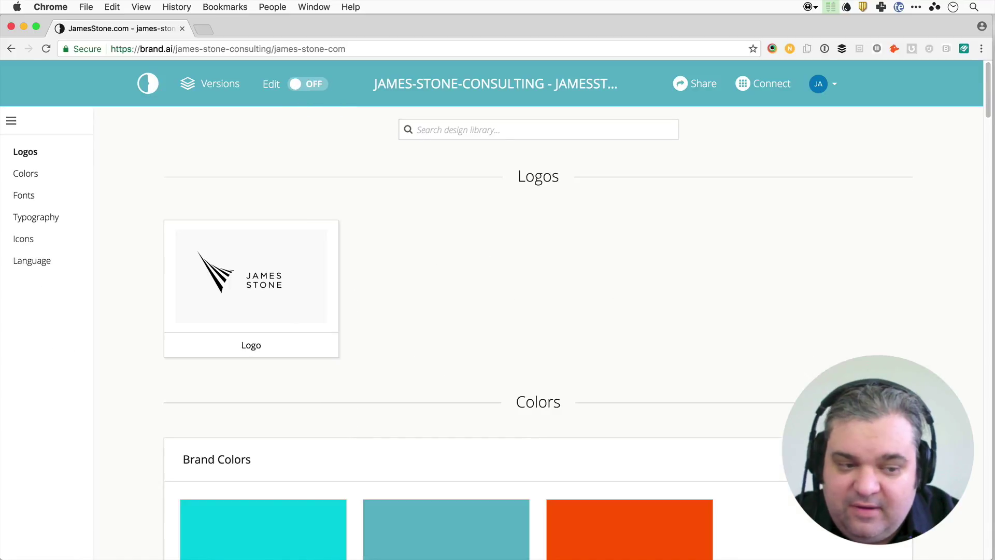
scroll(498, 311, "down", 3)
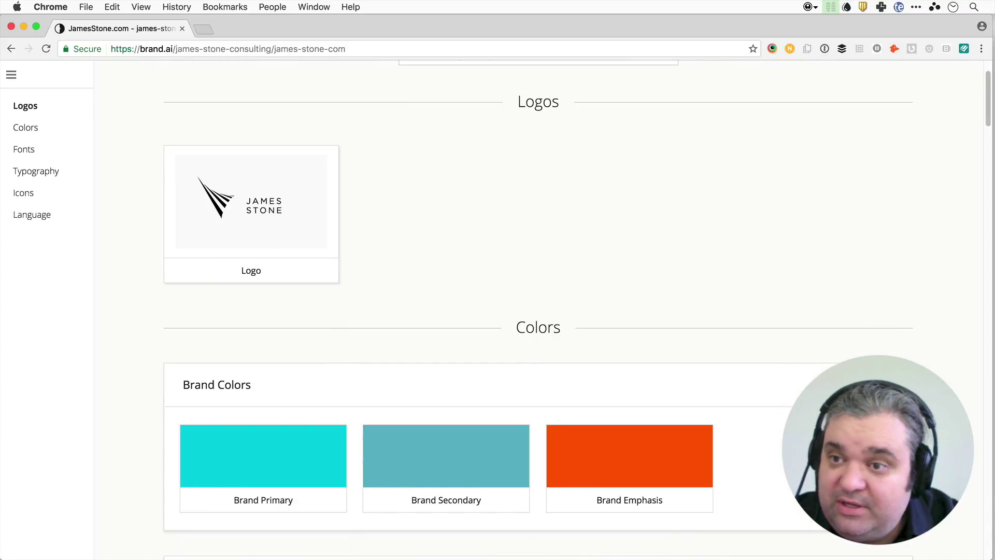
scroll(497, 311, "down", 2)
scroll(497, 311, "down", 3)
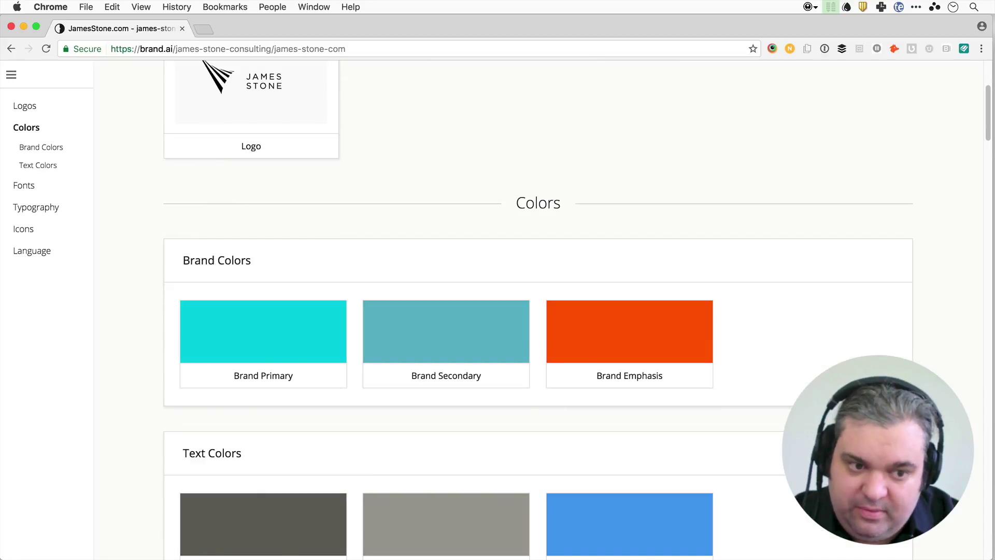
scroll(497, 311, "down", 4)
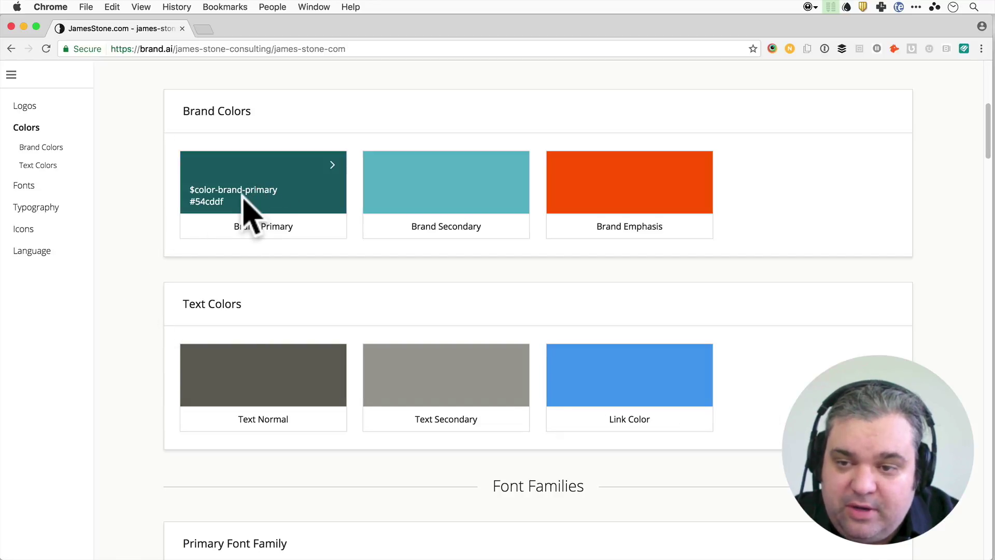
mouse_move(263, 332)
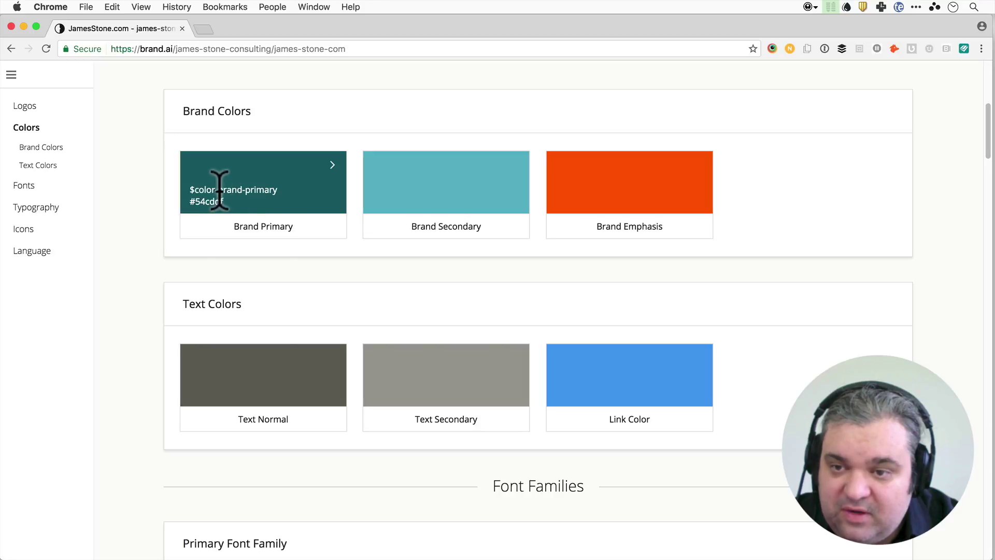
left_click(336, 178)
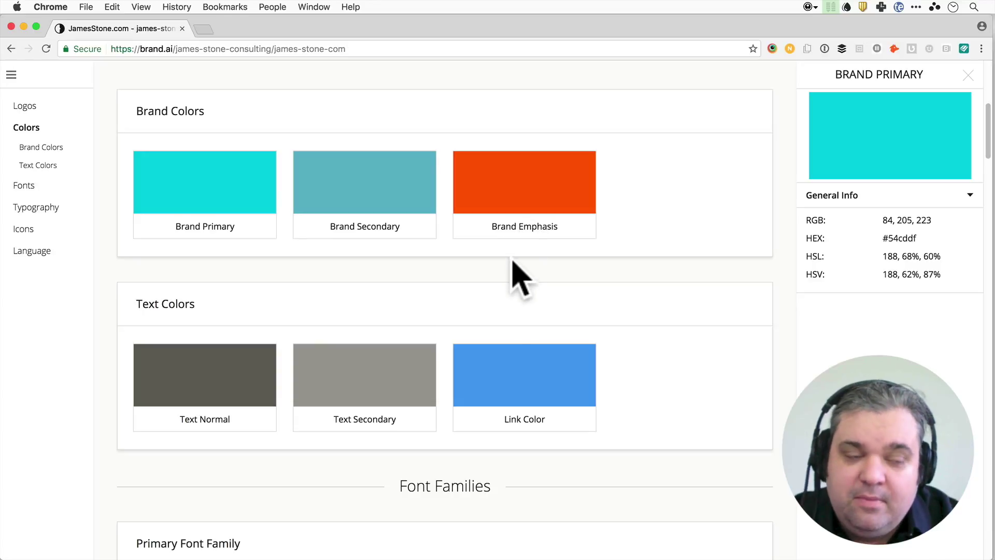
scroll(511, 265, "up", 5)
scroll(512, 264, "up", 5)
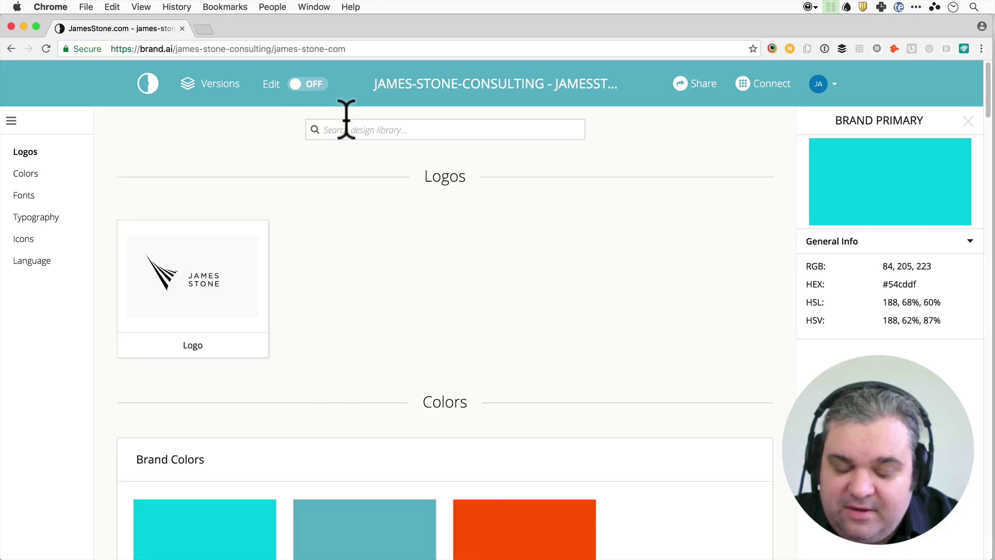
left_click(310, 84)
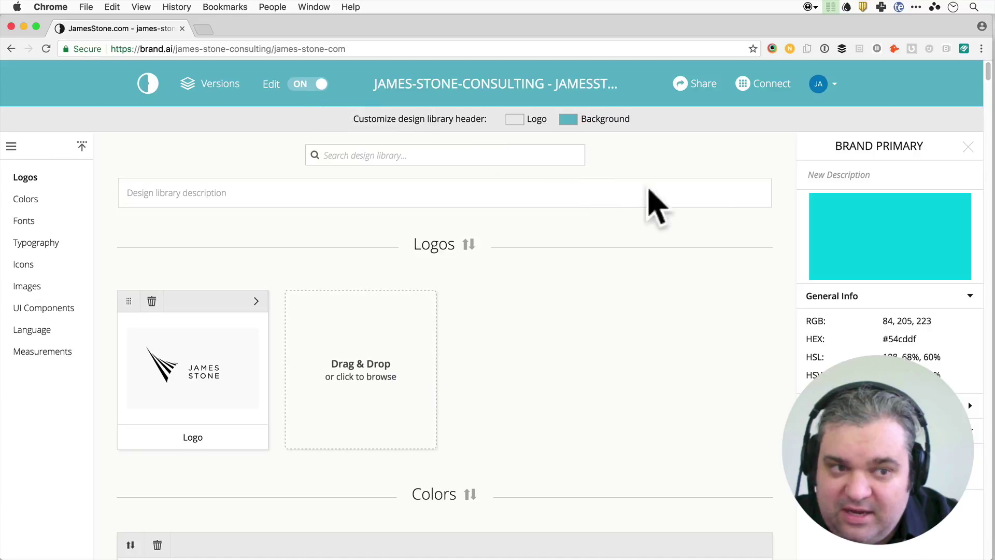
- Close the Brand Primary details and rename Brand Emphasis to Brand Call to Action
left_click(969, 148)
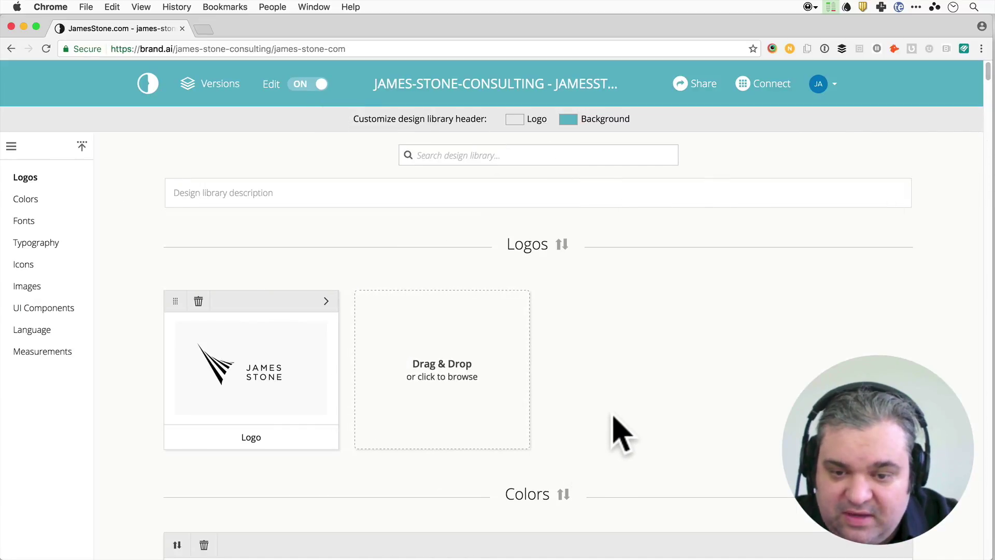
scroll(618, 431, "down", 5)
scroll(618, 432, "down", 3)
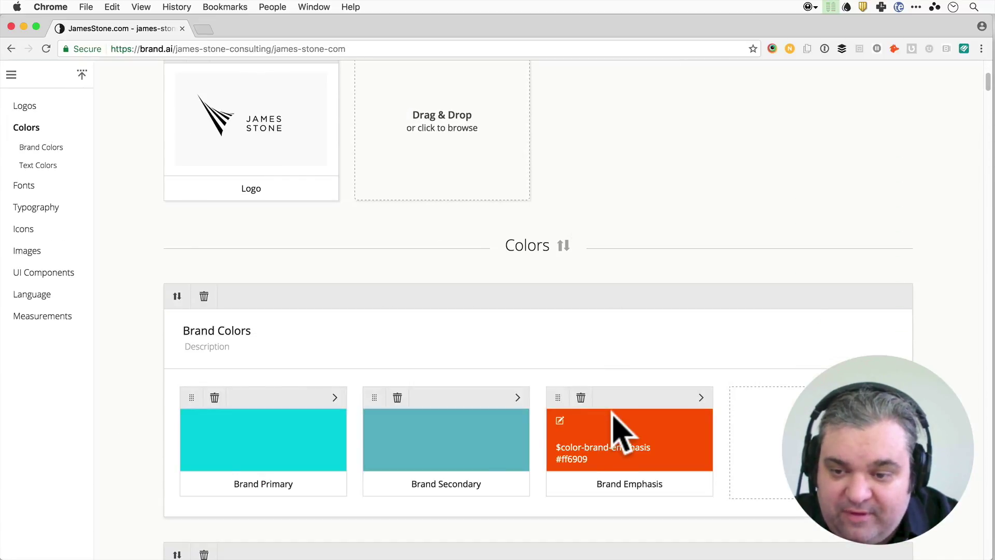
scroll(618, 432, "down", 3)
scroll(619, 431, "down", 3)
mouse_move(217, 180)
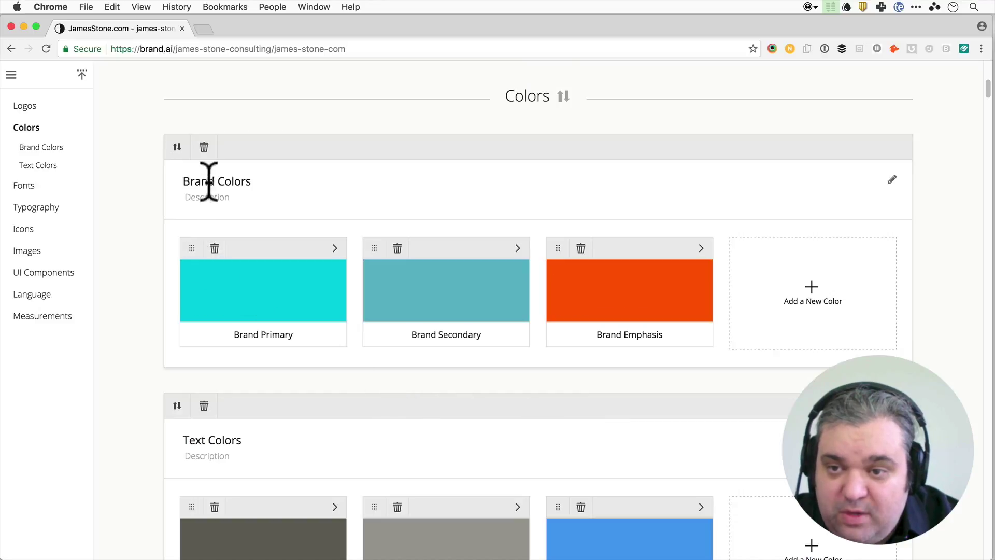
left_click(326, 190)
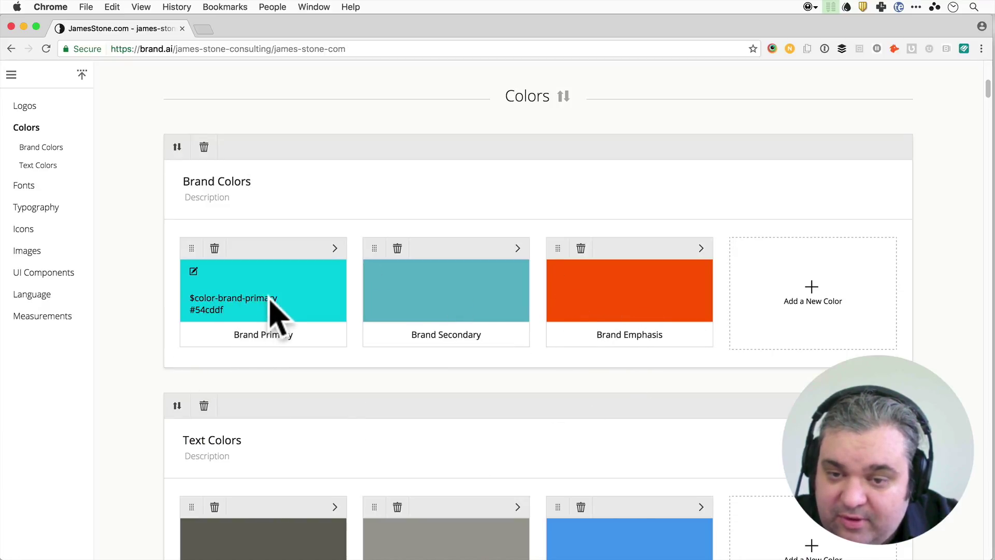
mouse_move(629, 334)
mouse_move(629, 304)
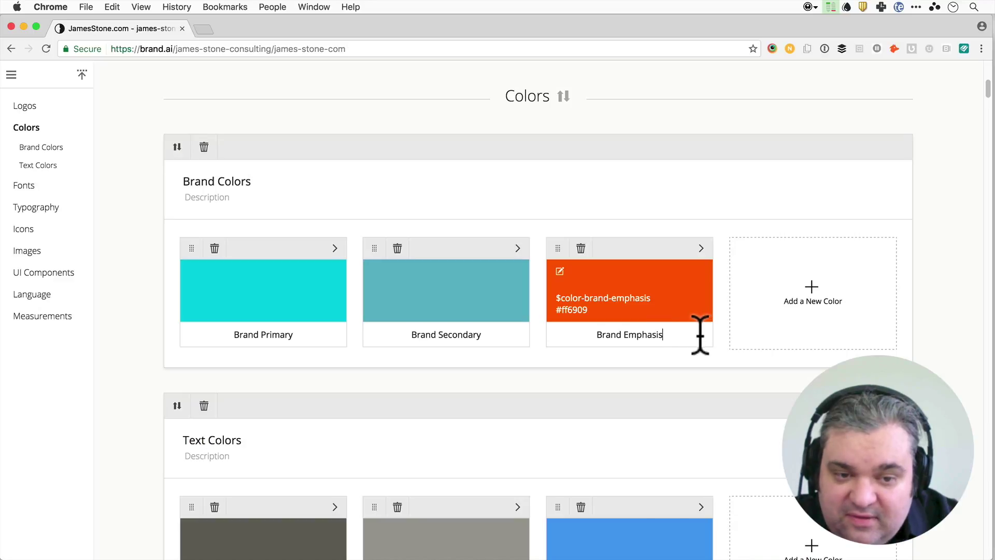
type("Call to Action")
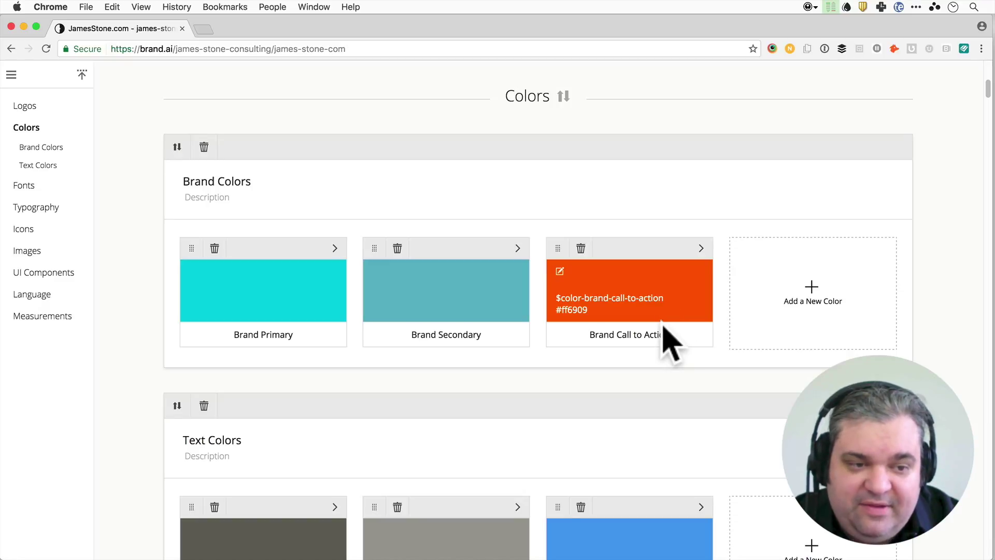
- Add a violet brand colour (hex BD10E0) named Brand Alternative to Brand Colors
left_click(832, 296)
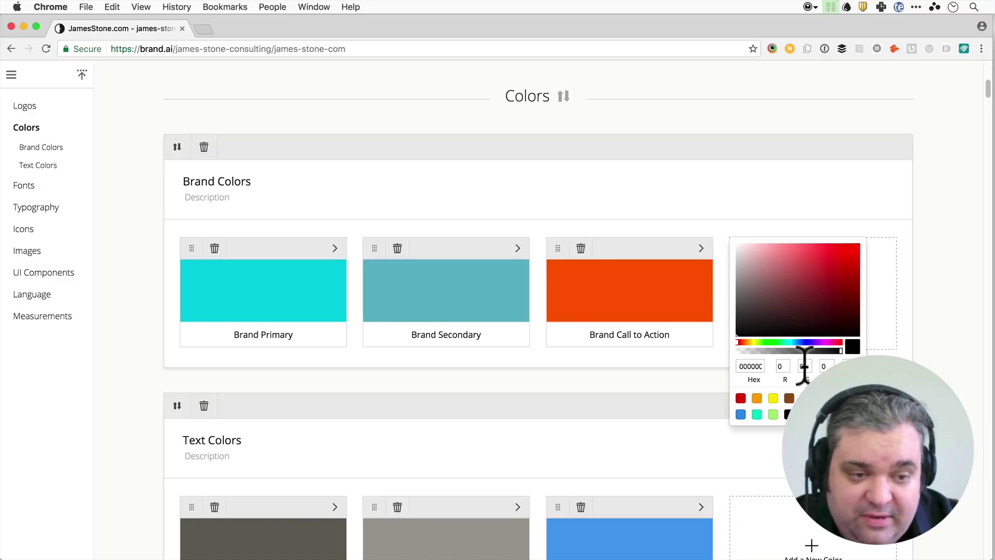
left_click_drag(758, 342, 806, 350)
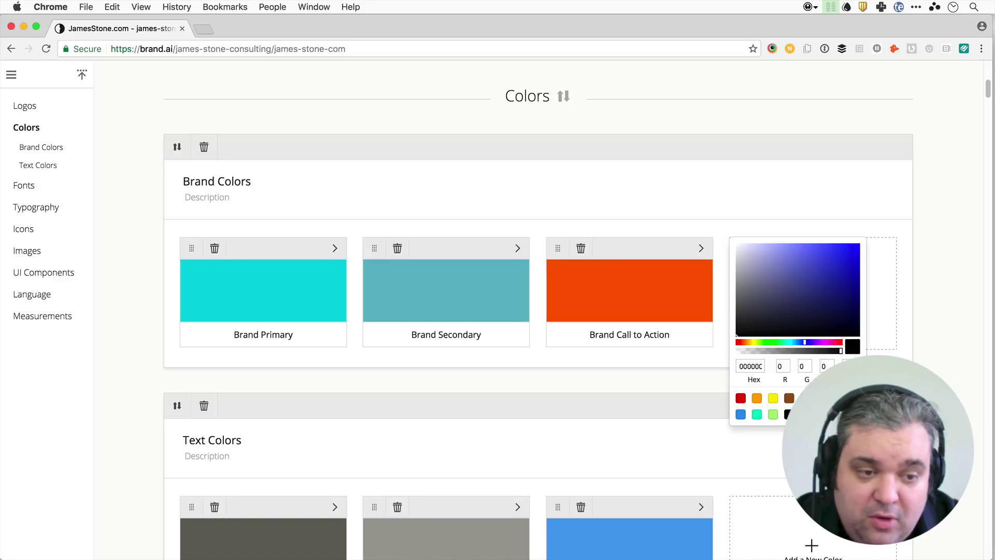
left_click(806, 399)
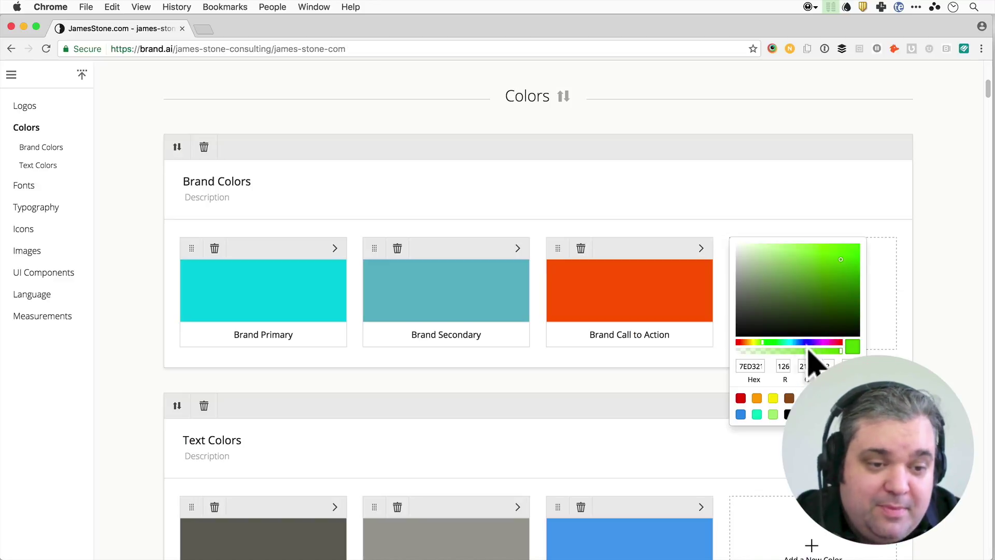
double_click(750, 366)
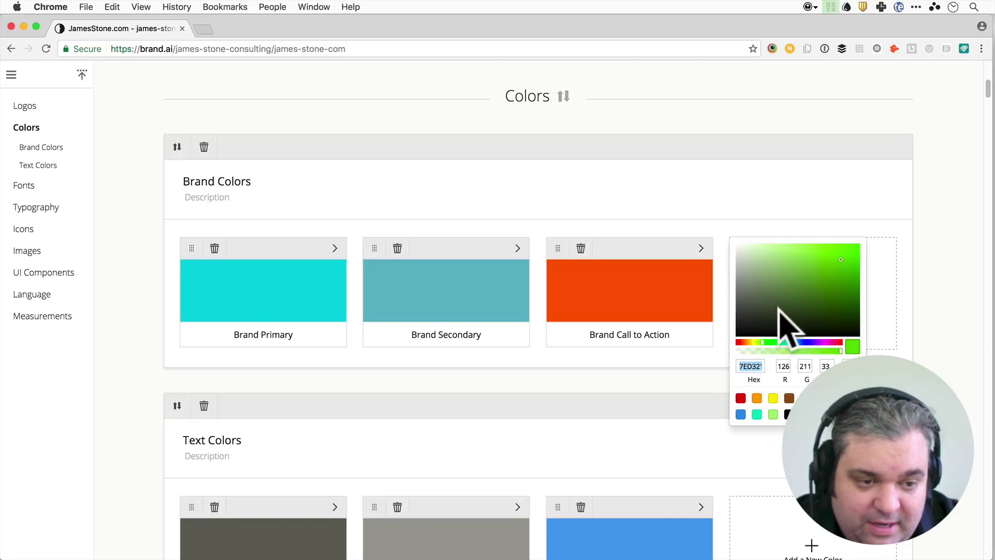
type("A6C08A")
left_click_drag(793, 268, 808, 253)
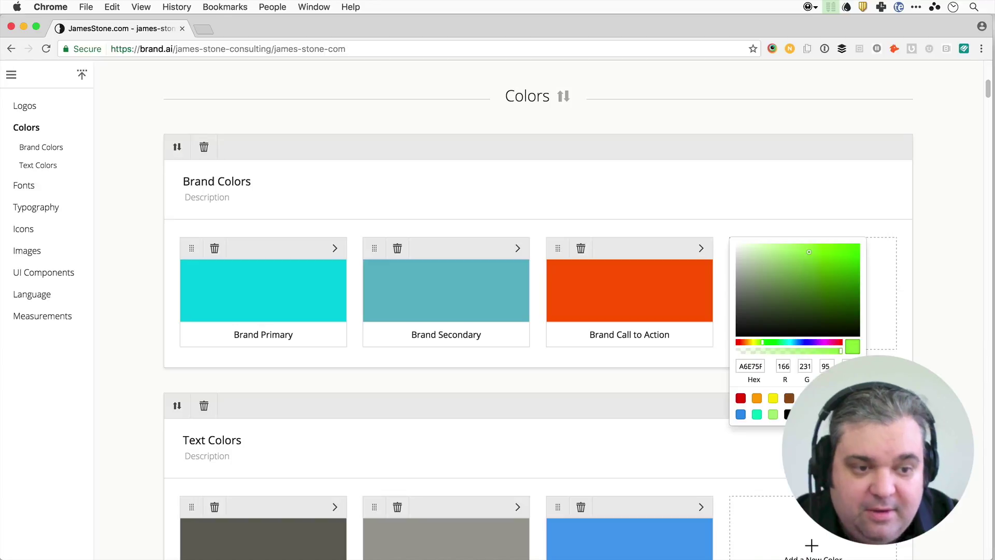
type("BD10E0")
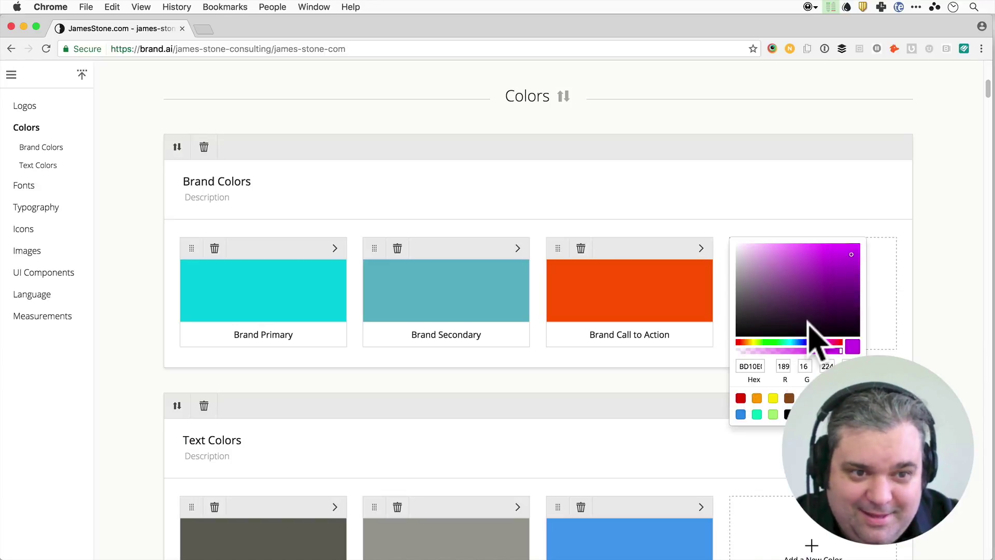
left_click(820, 212)
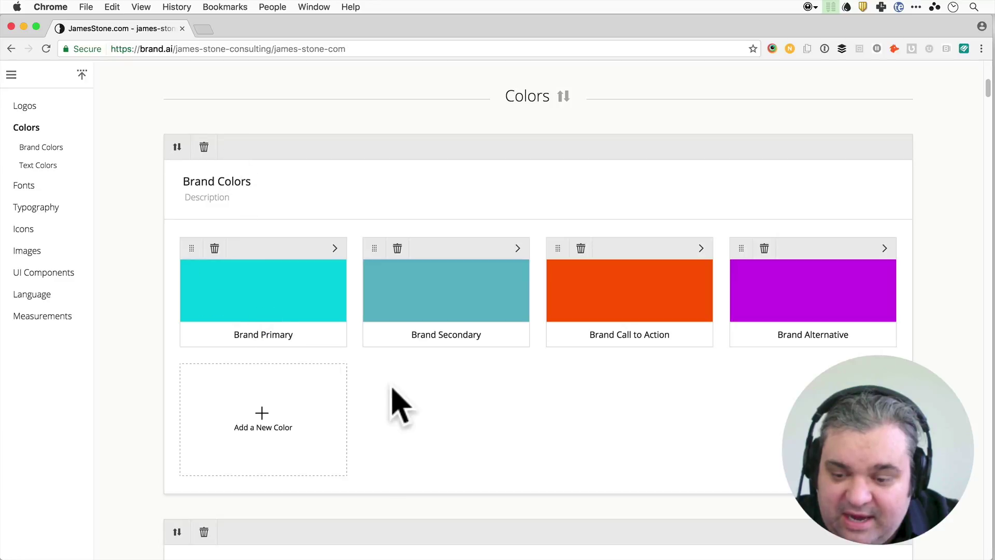
scroll(435, 404, "down", 5)
scroll(435, 404, "down", 3)
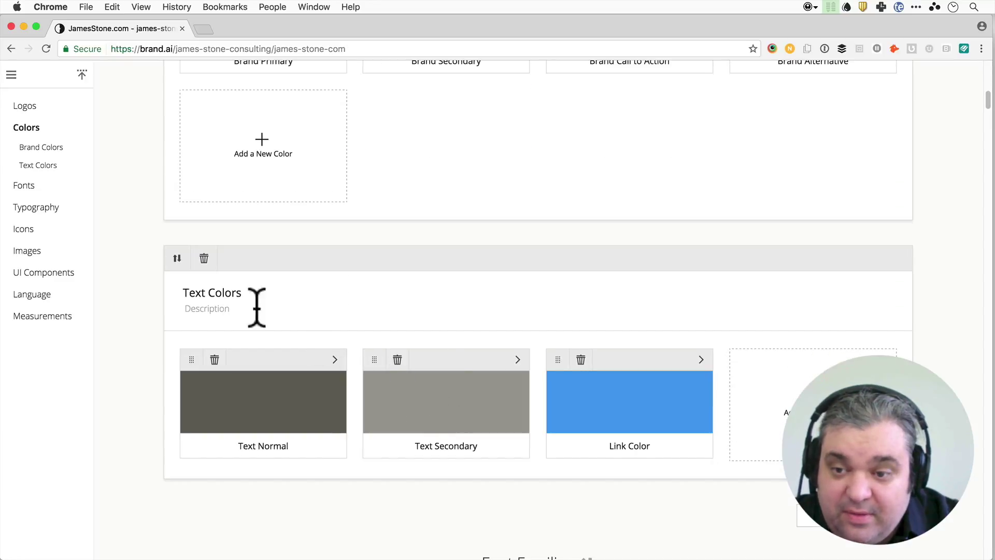
mouse_move(446, 402)
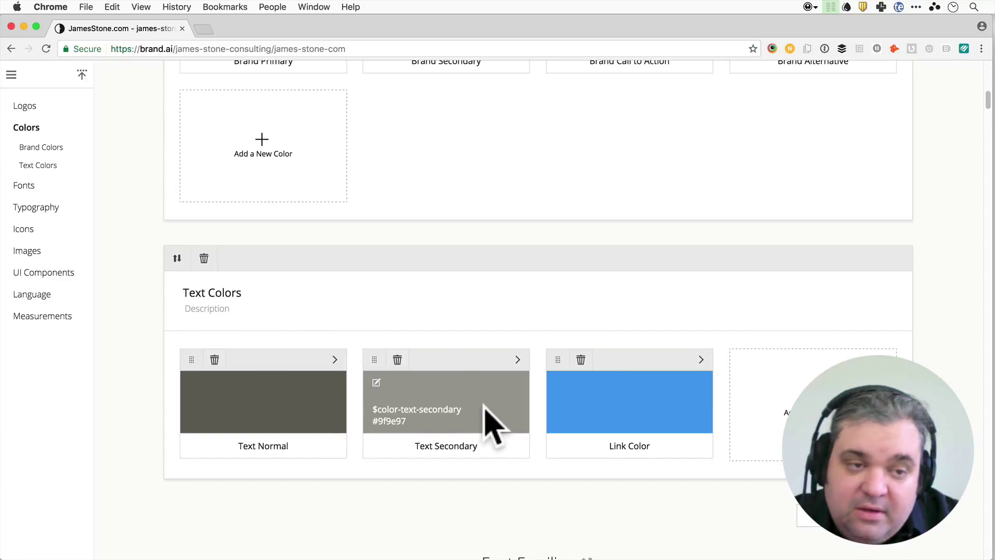
scroll(489, 423, "up", 2)
scroll(489, 424, "up", 8)
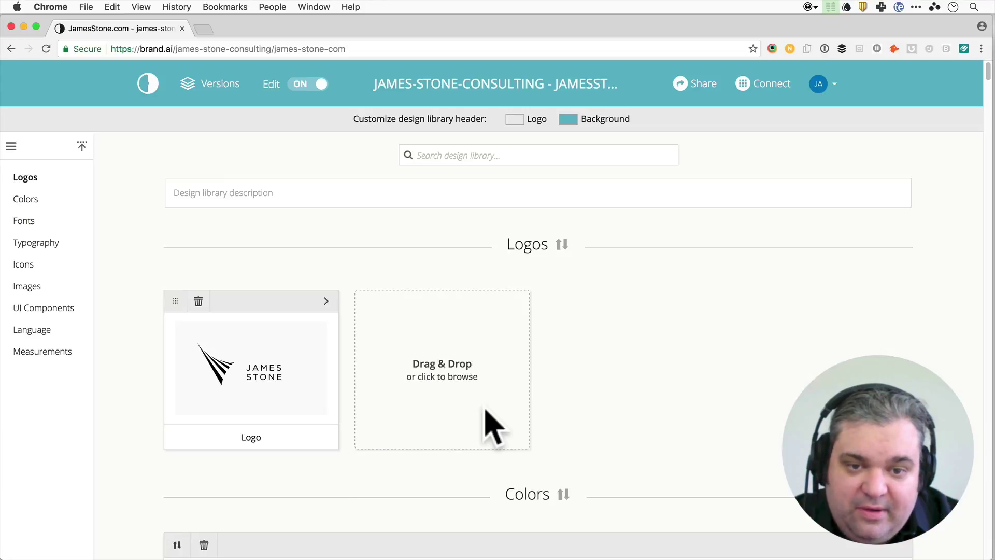
- Go to the library's Tools and Integrations via Connect
left_click(772, 83)
- Show the Sass Style Data Export page with its code preview expanded
left_click(610, 257)
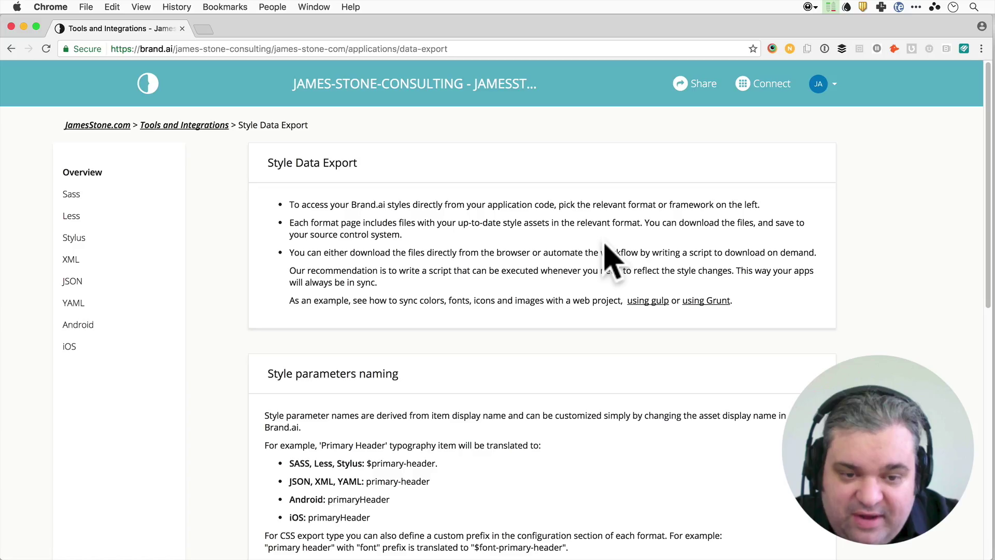
left_click(71, 194)
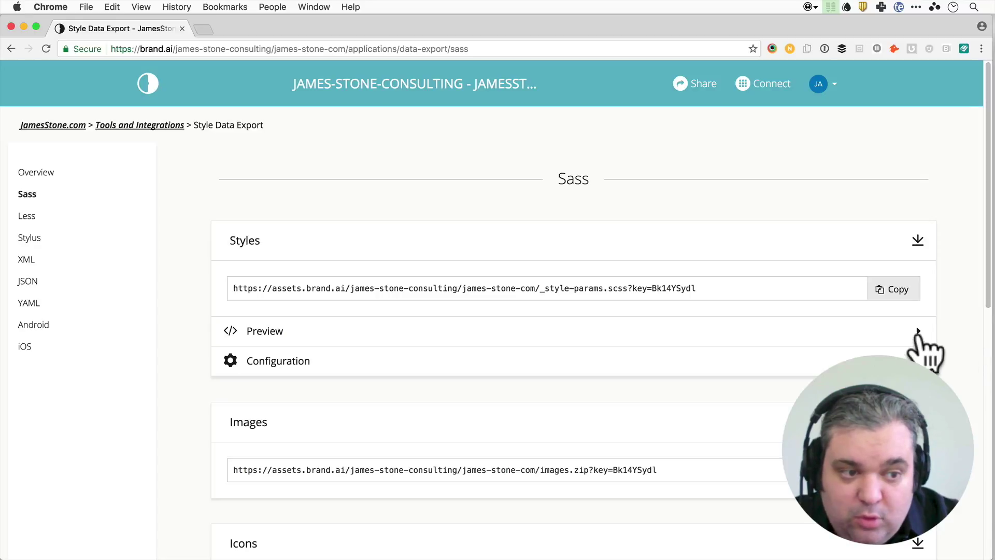
left_click(919, 333)
scroll(632, 423, "down", 2)
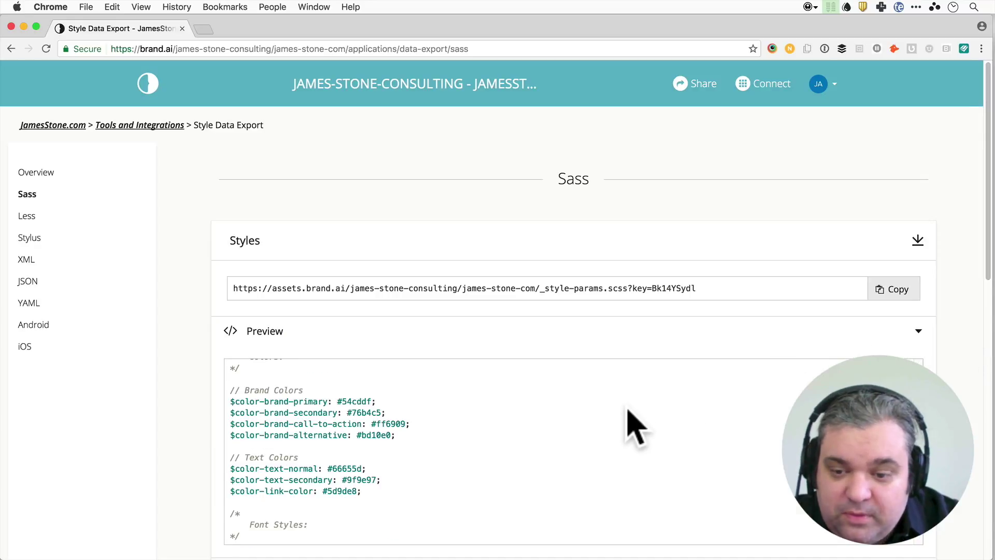
scroll(631, 424, "down", 1)
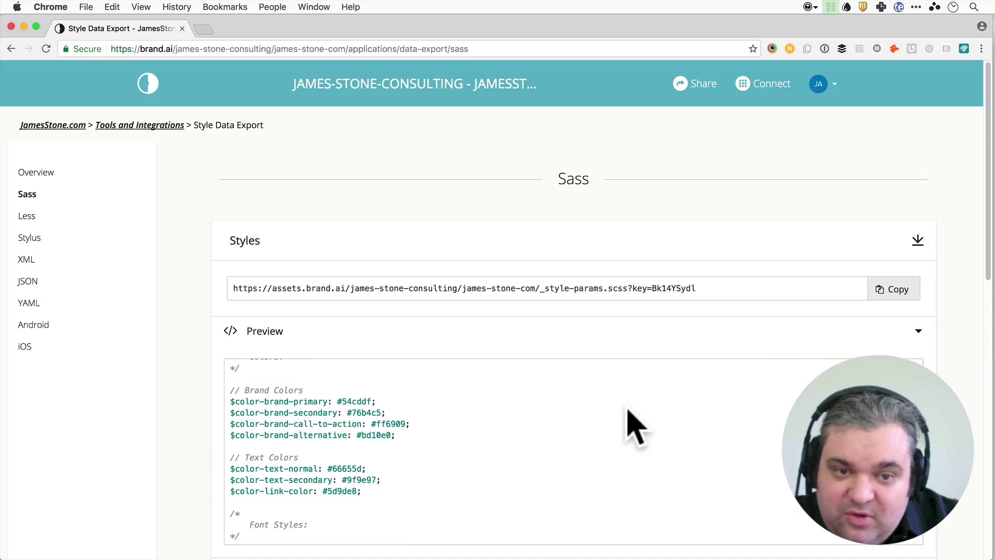
- Highlight the _style-params.scss link, the $color-brand-primary variable and its #54cddf value
left_click_drag(541, 289, 634, 288)
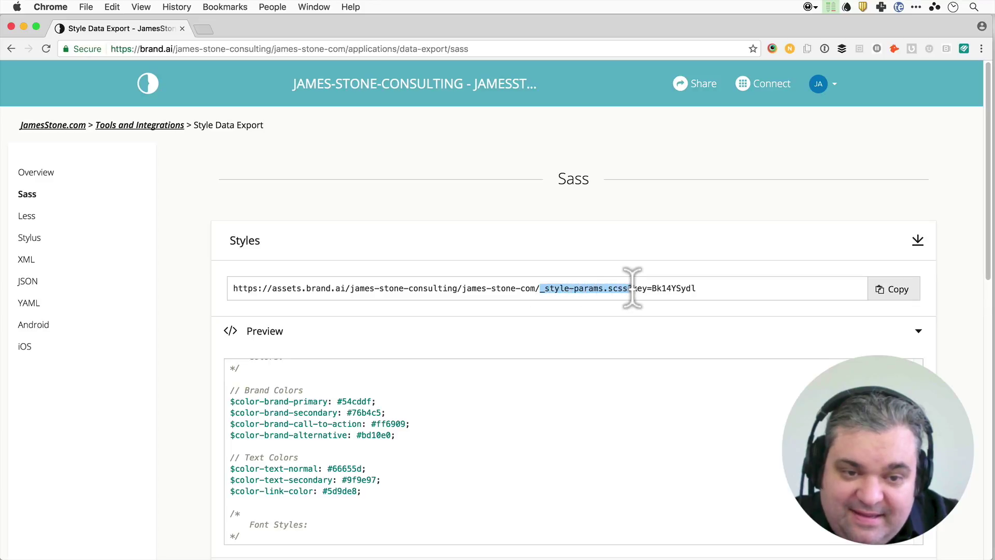
triple_click(632, 287)
left_click(230, 410)
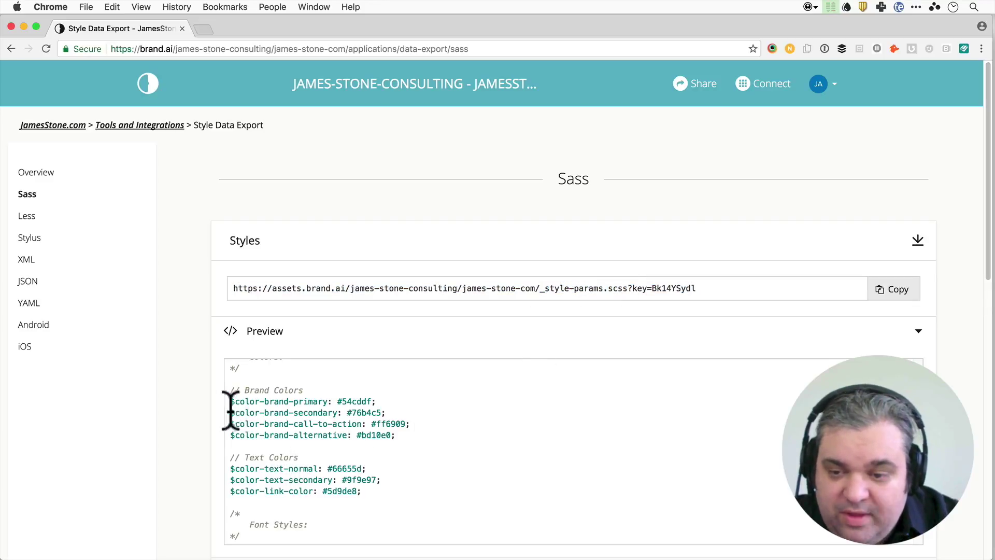
left_click_drag(230, 401, 331, 402)
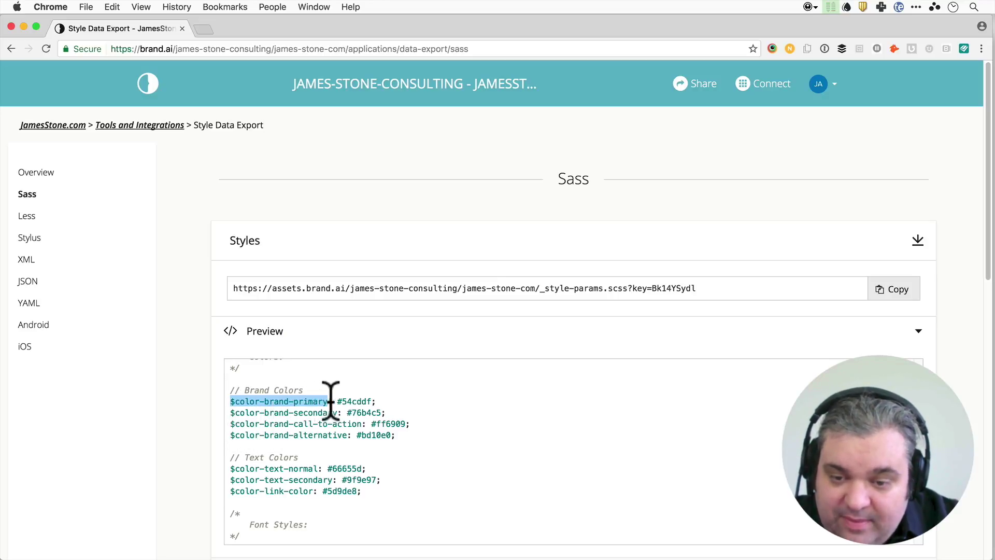
left_click(358, 401)
double_click(358, 401)
left_click(267, 401)
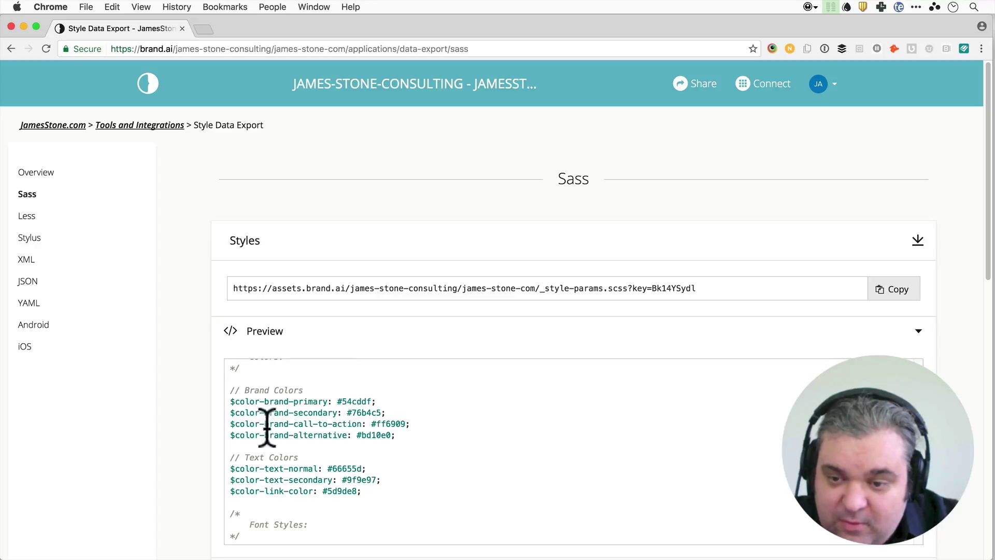
scroll(267, 426, "up", 1)
mouse_move(231, 370)
left_mouse_down()
mouse_move(241, 393)
mouse_move(305, 414)
left_mouse_up()
- Highlight the colour group comment lines, then go back to Tools and Integrations
left_click(233, 424)
left_click_drag(228, 481, 301, 482)
left_click(301, 449)
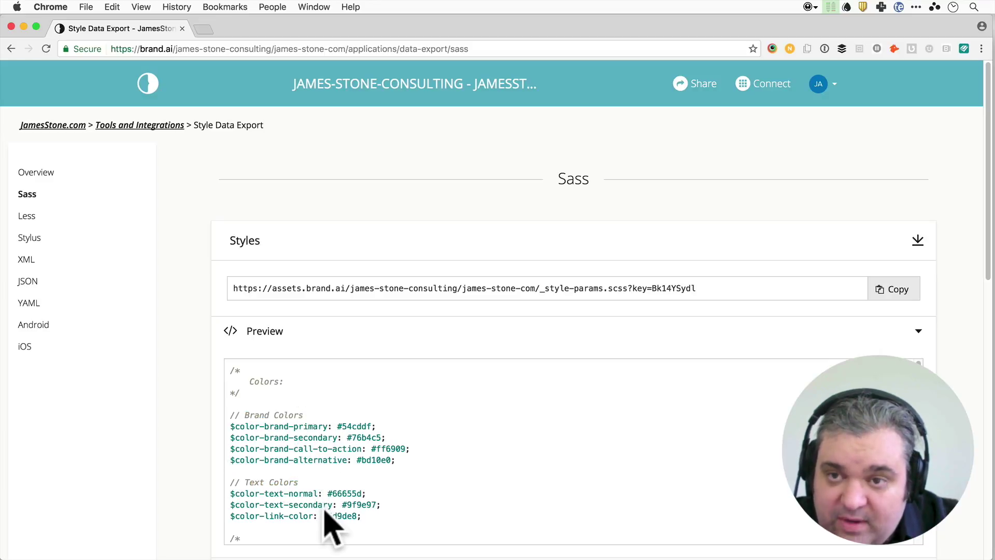
left_click(11, 48)
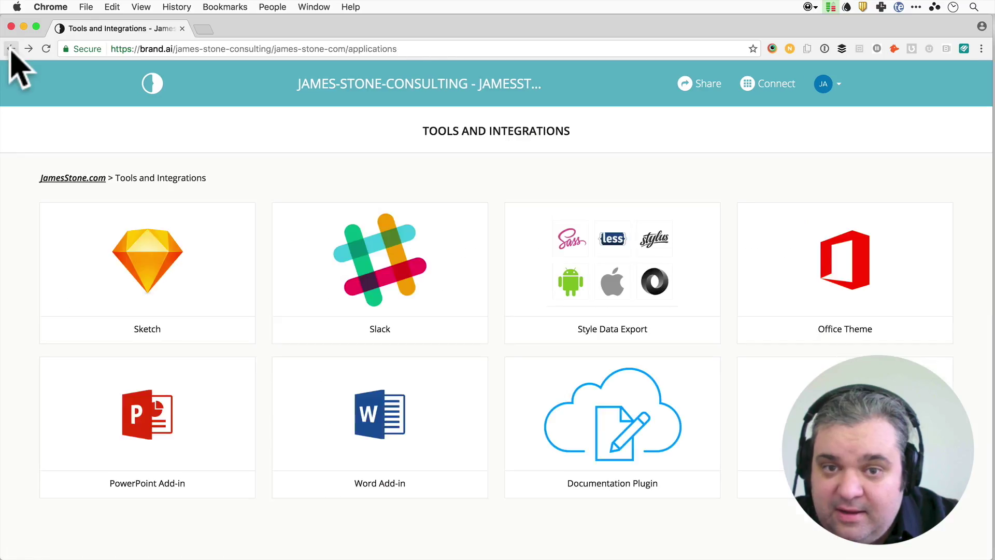
- Revisit the design library's Colors section, then return forward to the Sass export page
left_click(12, 49)
scroll(467, 326, "down", 5)
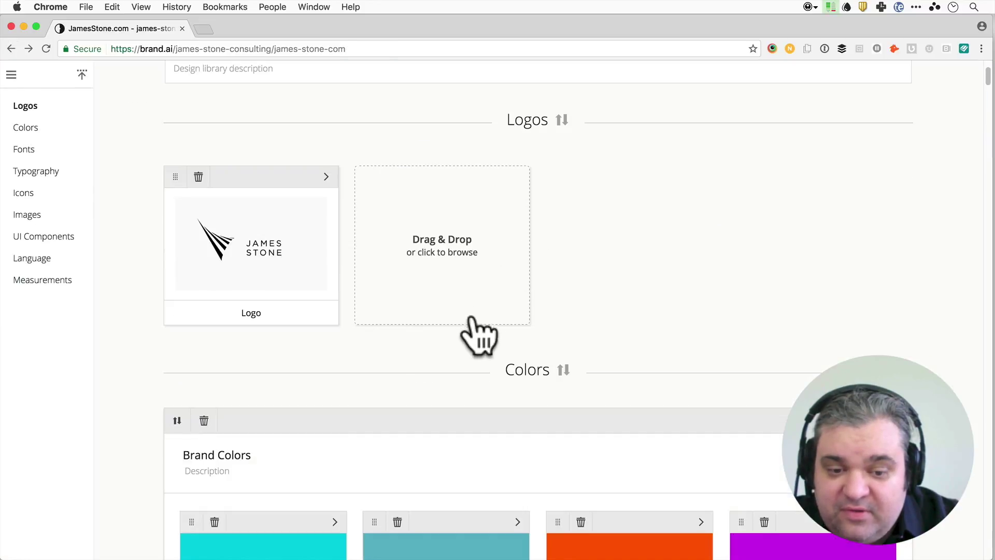
scroll(544, 358, "down", 5)
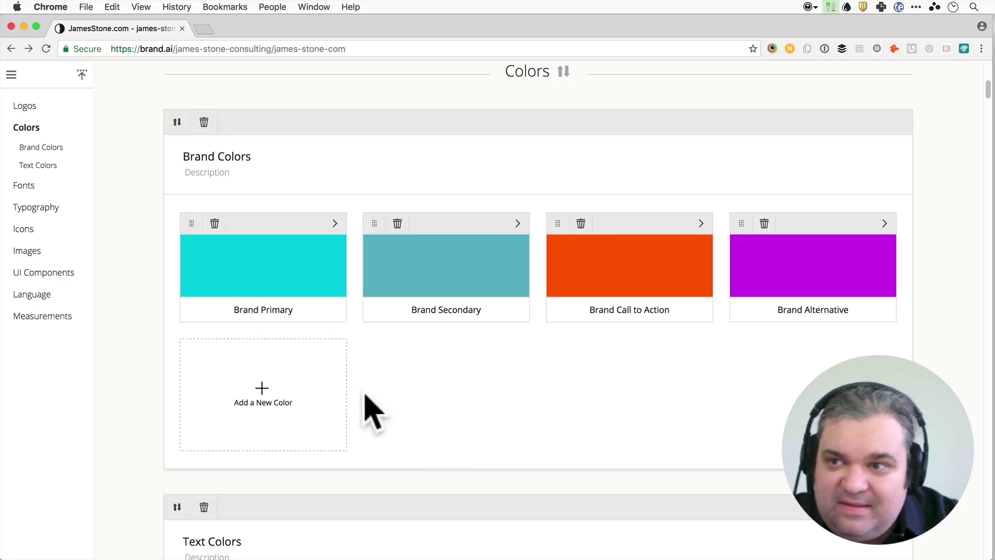
left_click(28, 49)
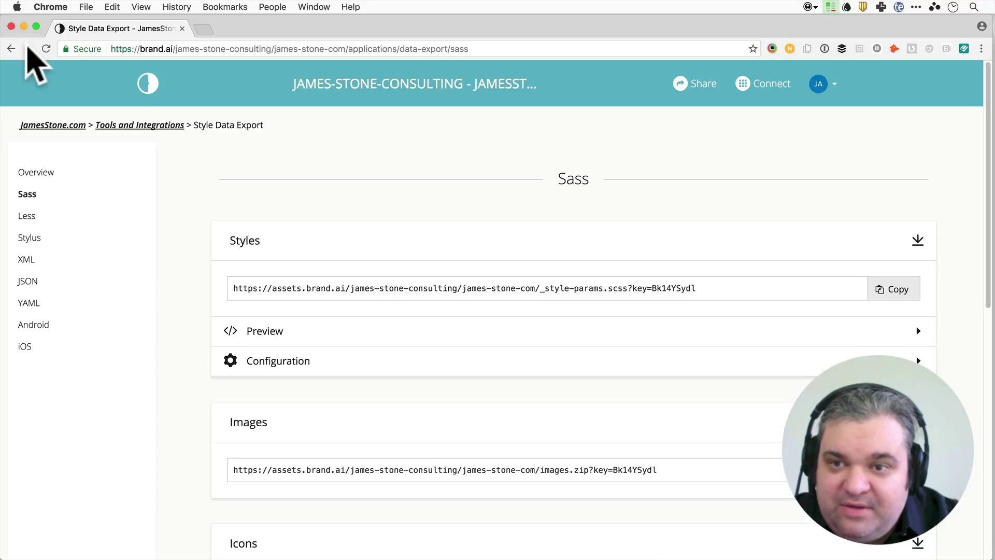
- Expand the Sass preview again and highlight the brand-primary colour's value
left_click(259, 334)
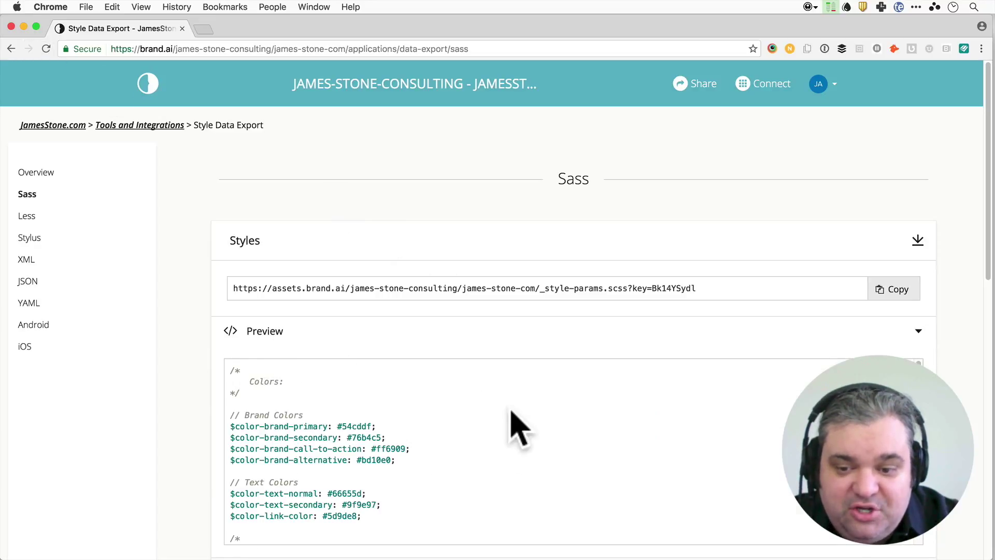
scroll(537, 435, "down", 1)
left_click_drag(294, 402, 377, 402)
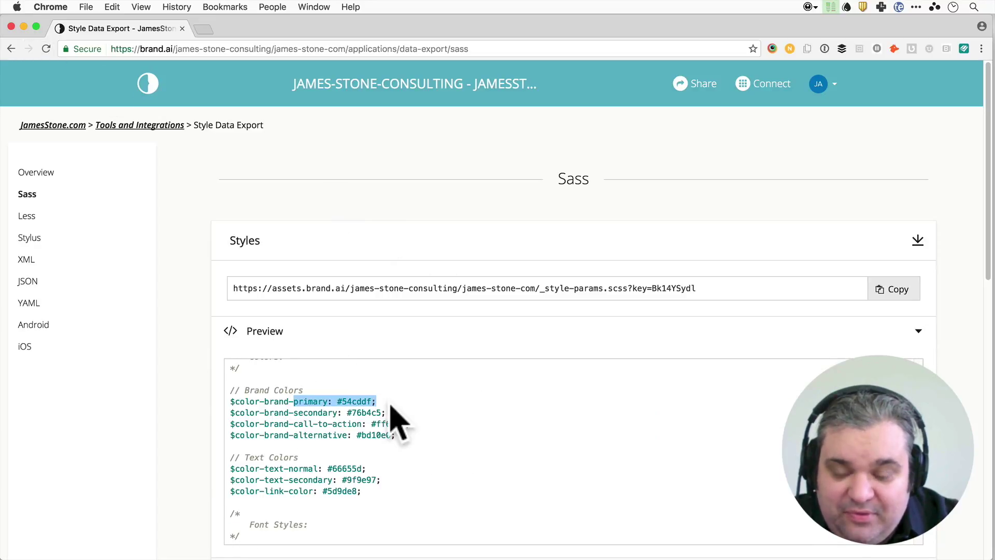